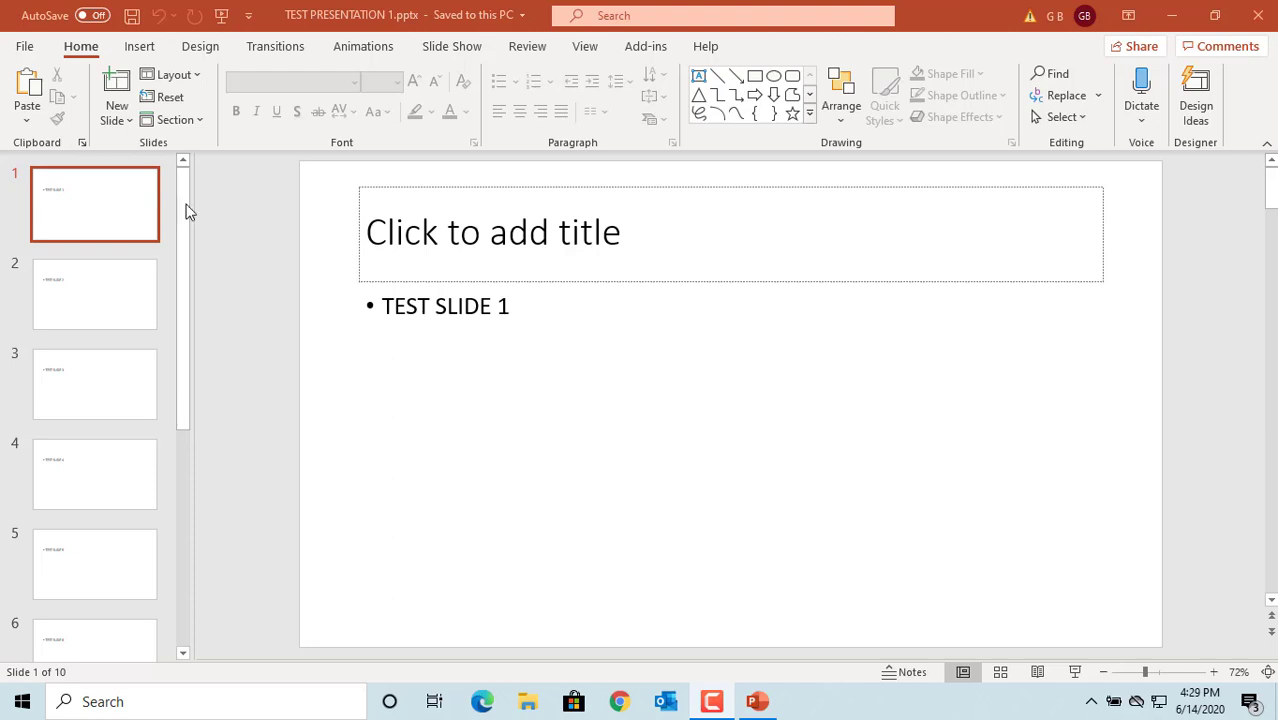
Step: In the presentation's print settings, set a custom range of slides 1,3,5-10 and look through the print preview
left_click(24, 46)
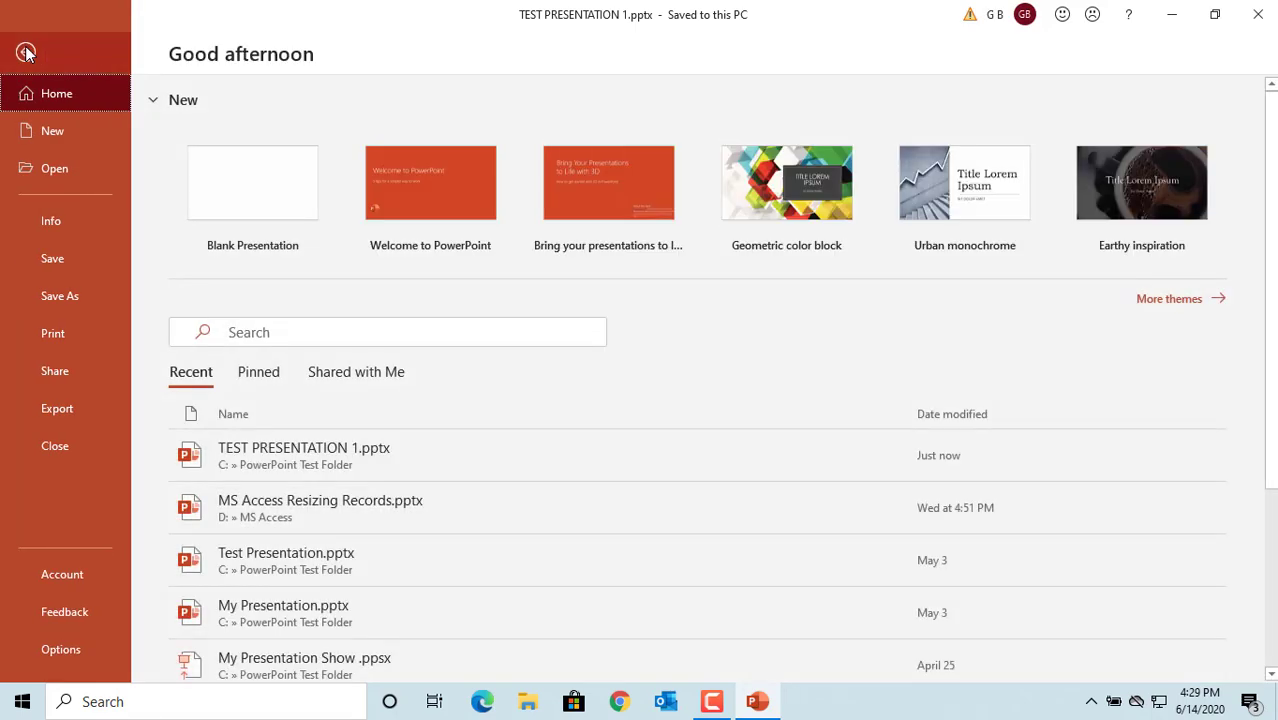
left_click(52, 337)
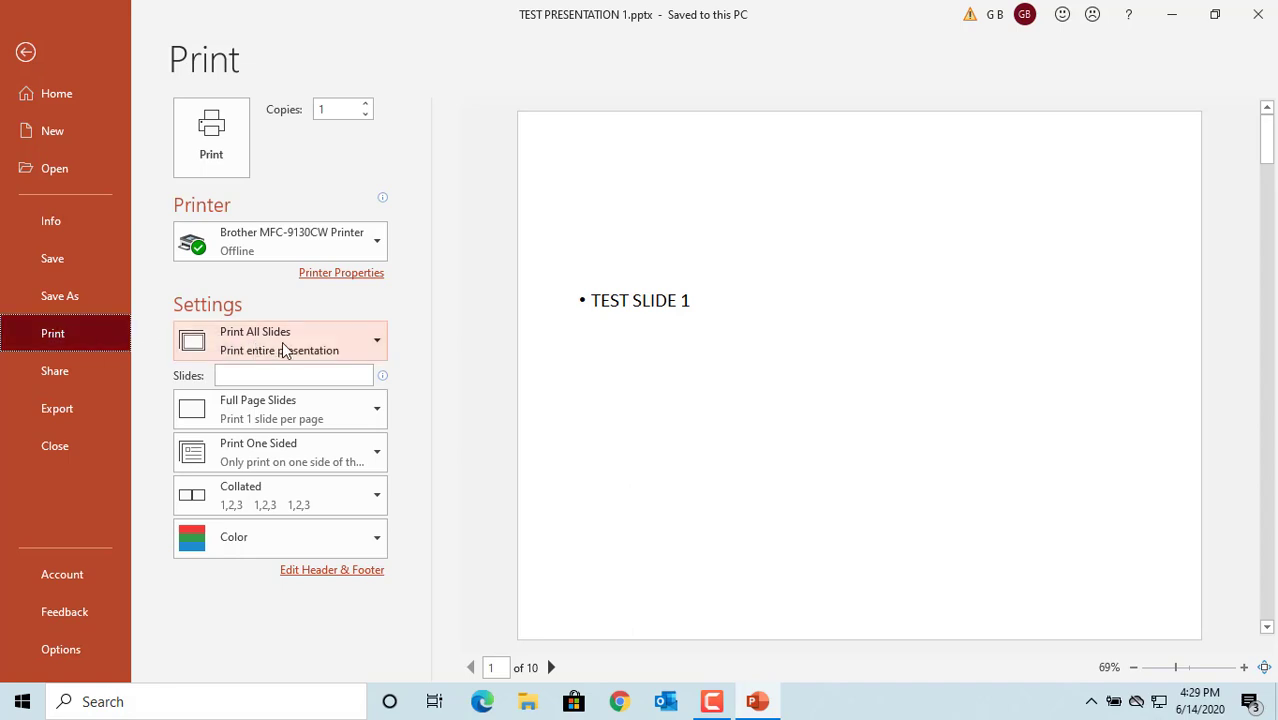
left_click(377, 345)
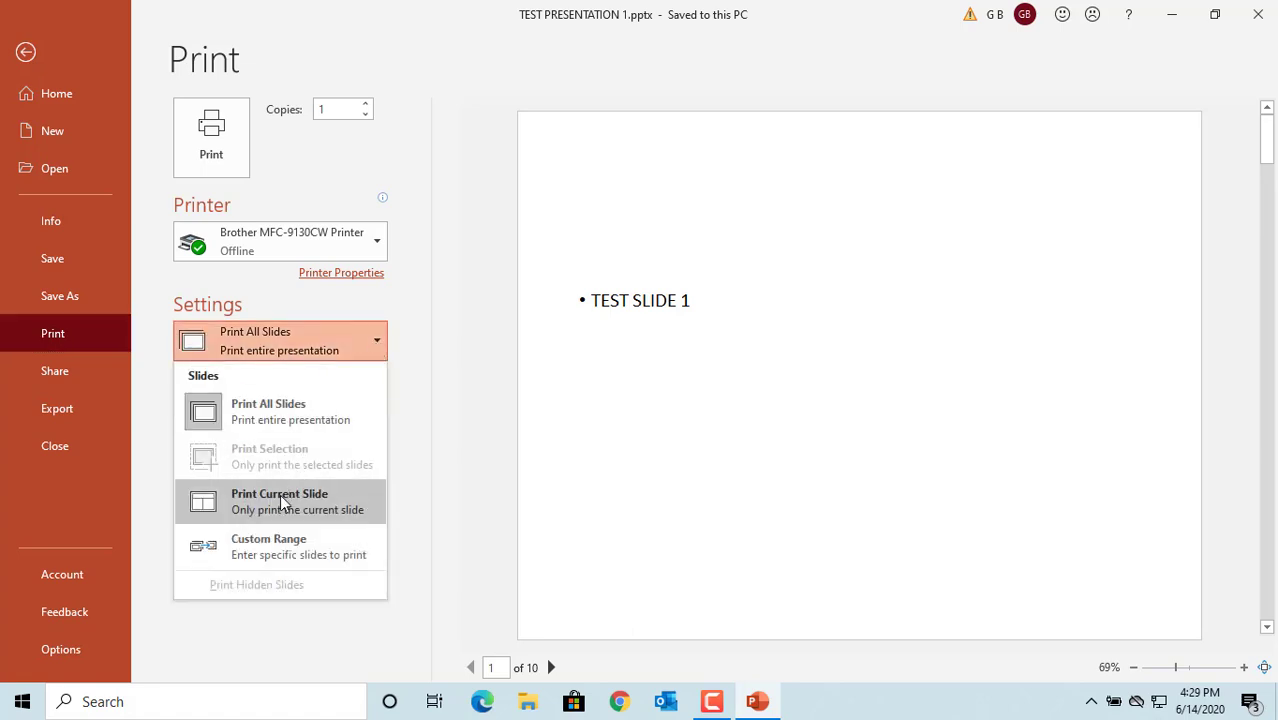
left_click(272, 549)
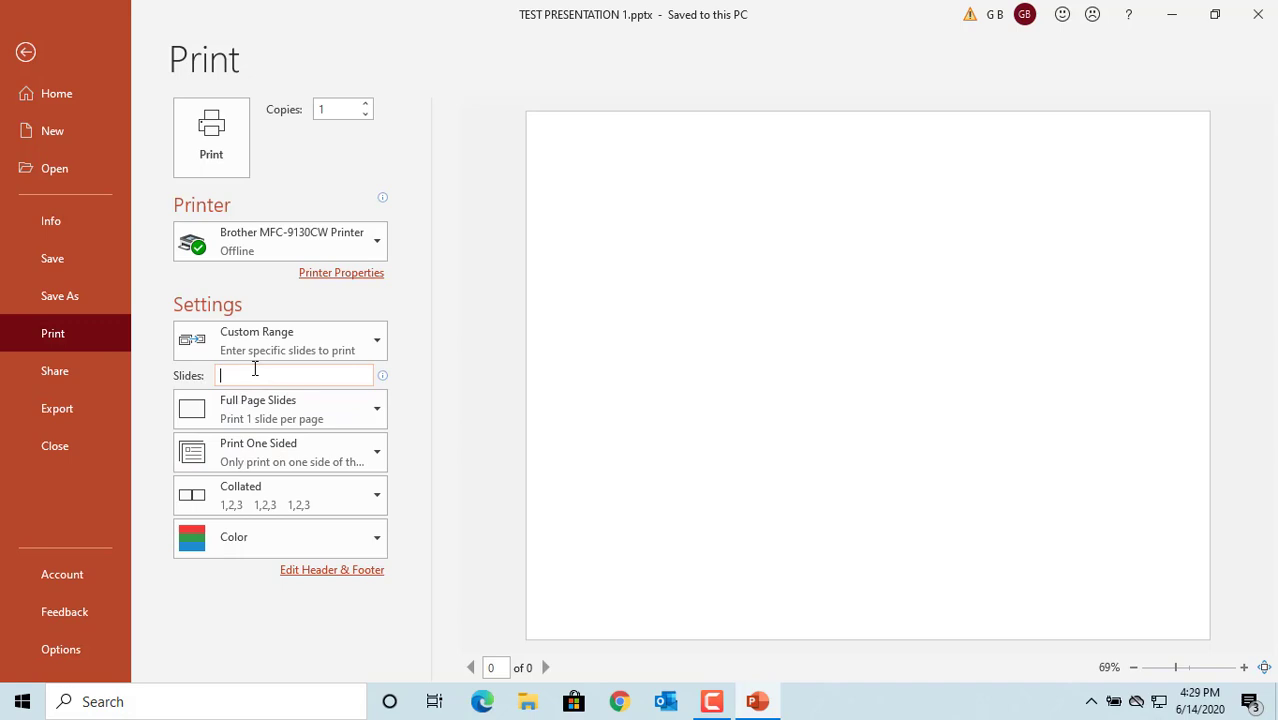
type("1,3,5-10")
left_click(410, 377)
scroll(689, 378, "down", 3)
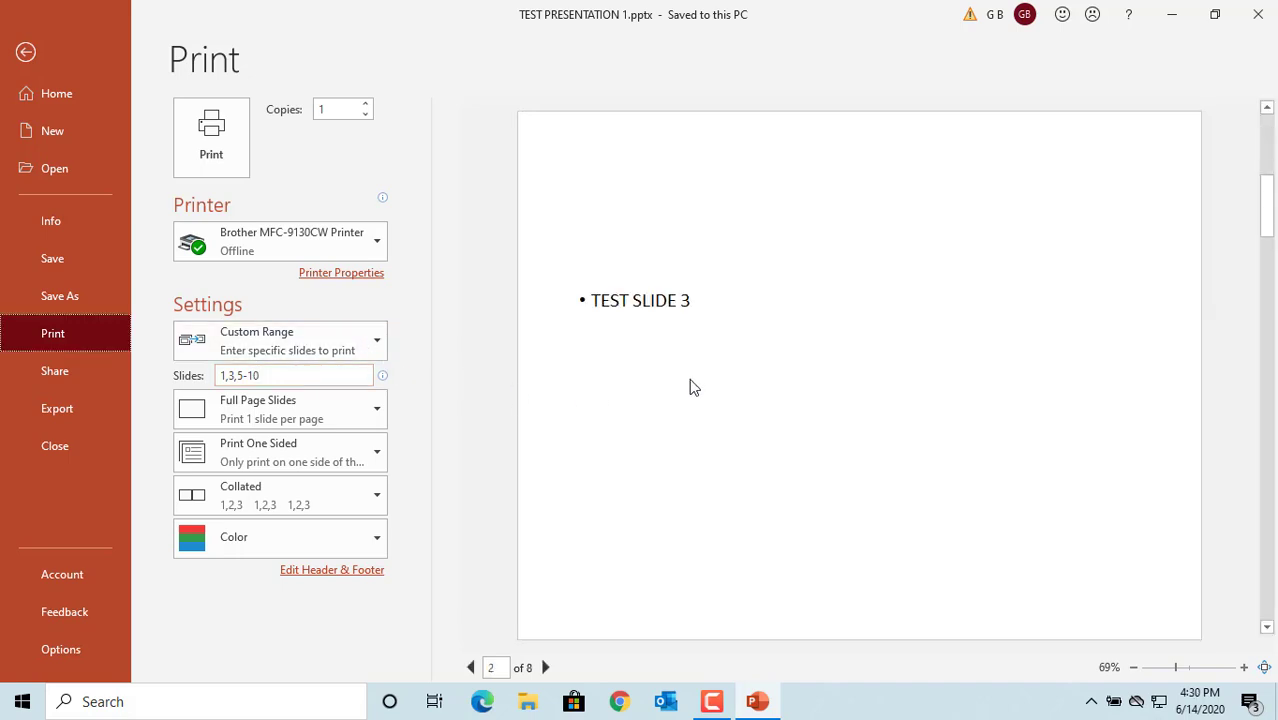
scroll(690, 380, "down", 4)
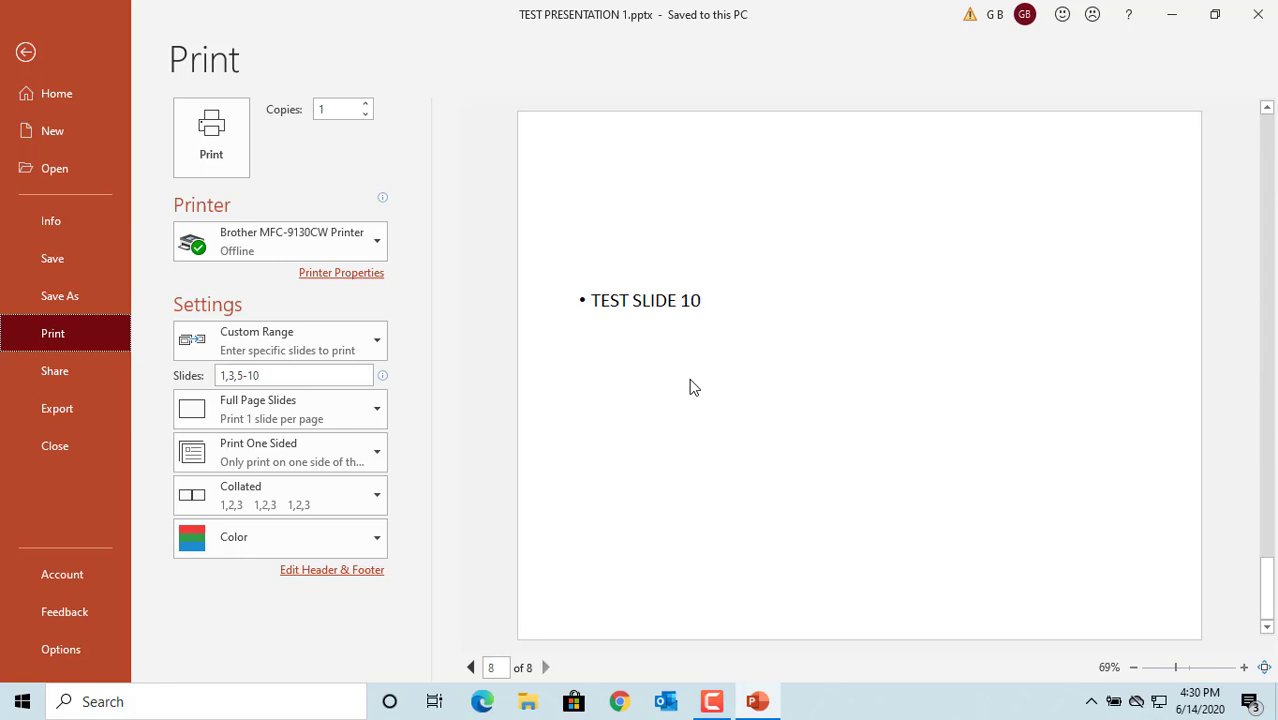
Step: Return the print range to all slides and set the print layout to 6 Slides Horizontal handouts
left_click(377, 343)
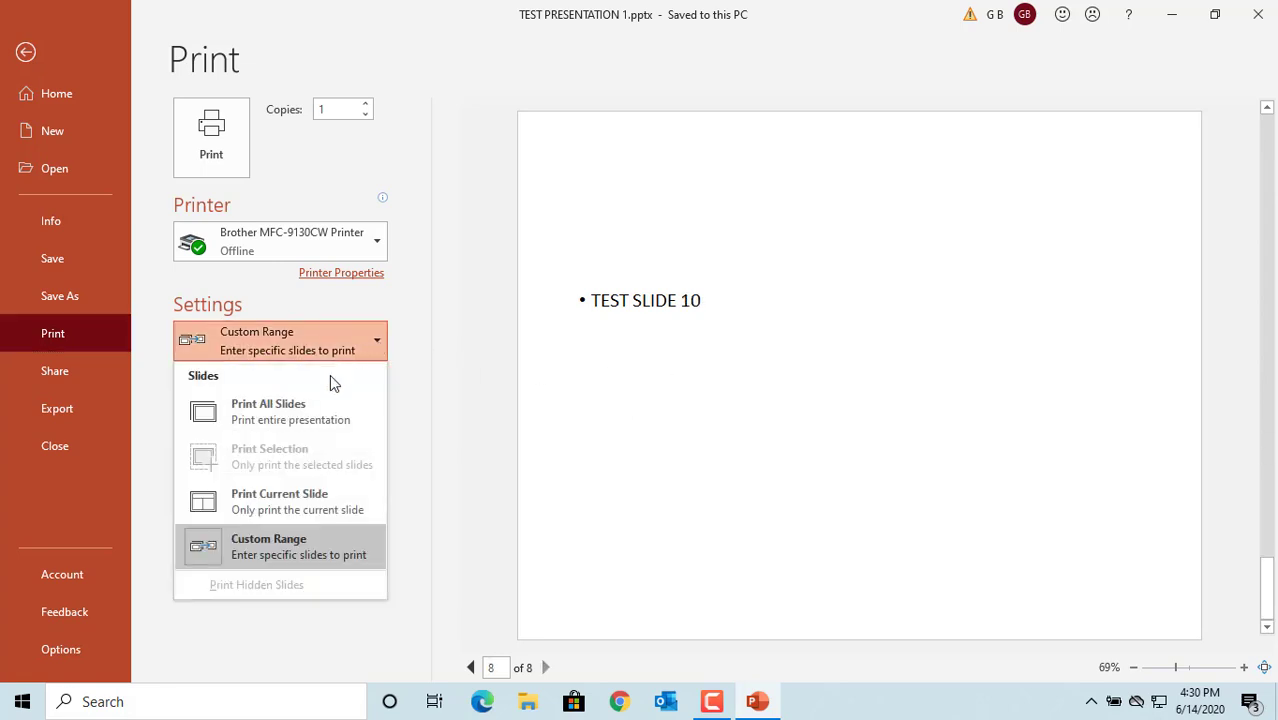
left_click(317, 410)
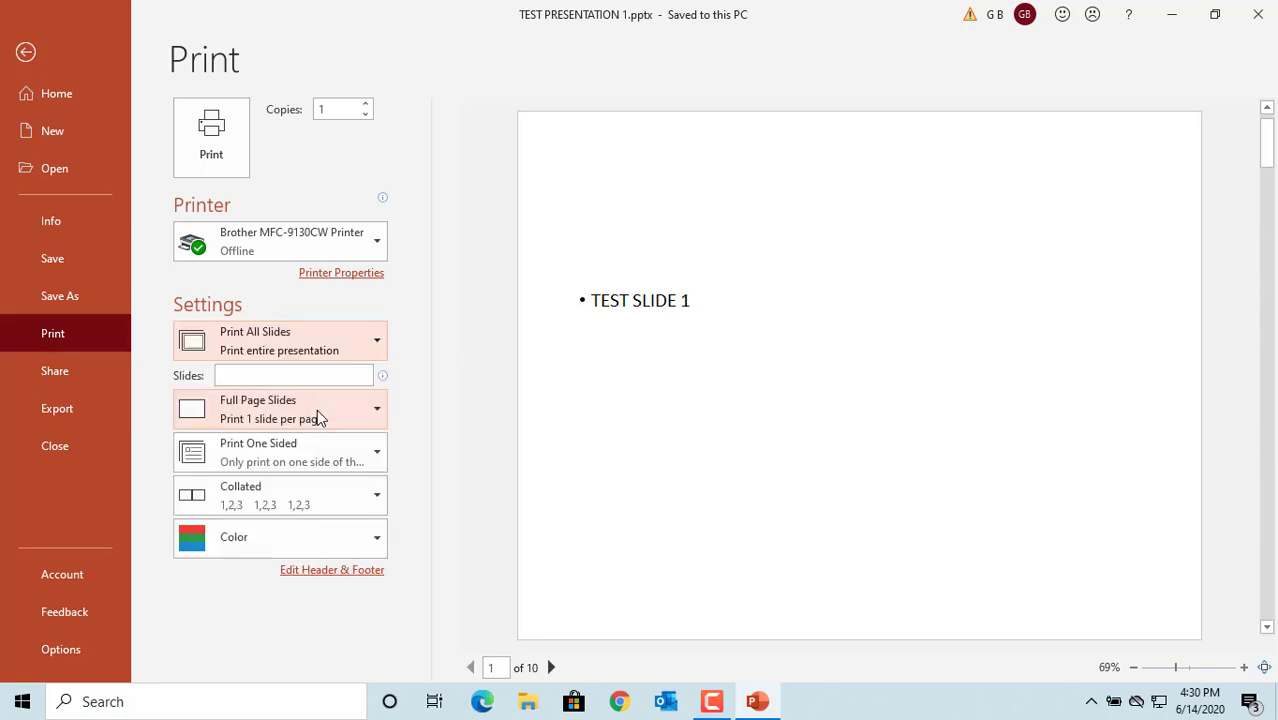
left_click(378, 415)
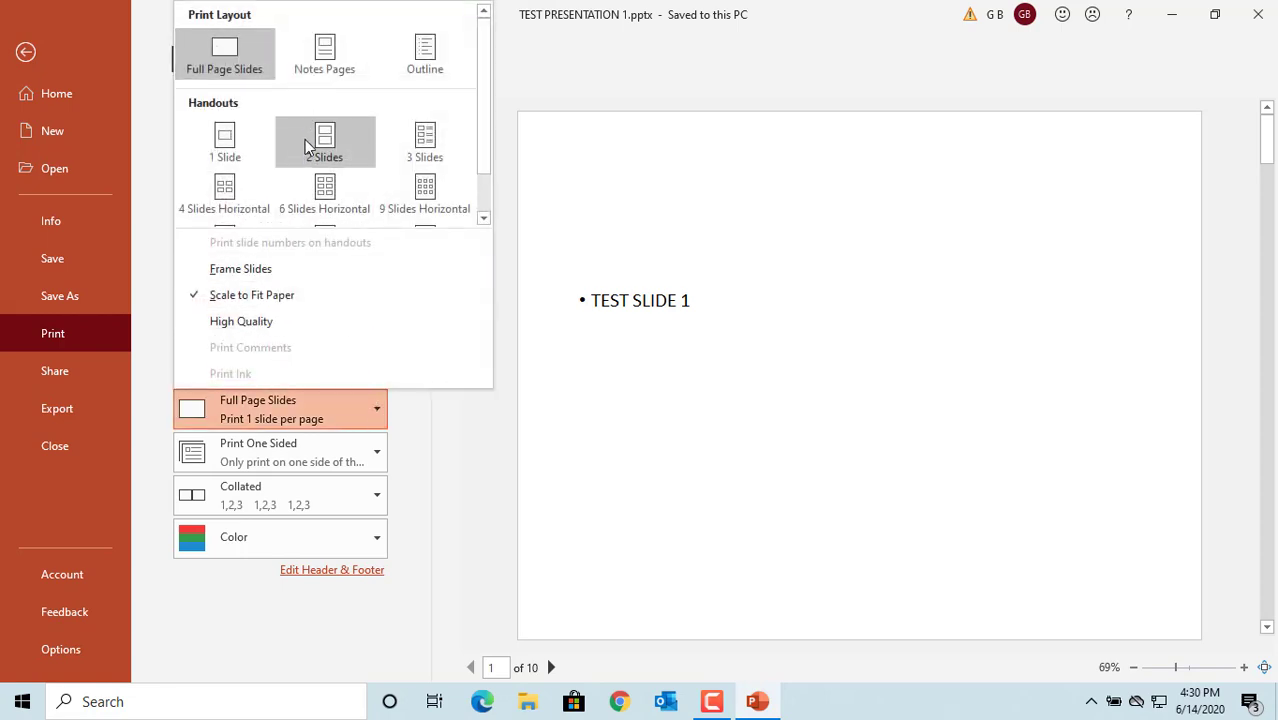
left_click(325, 193)
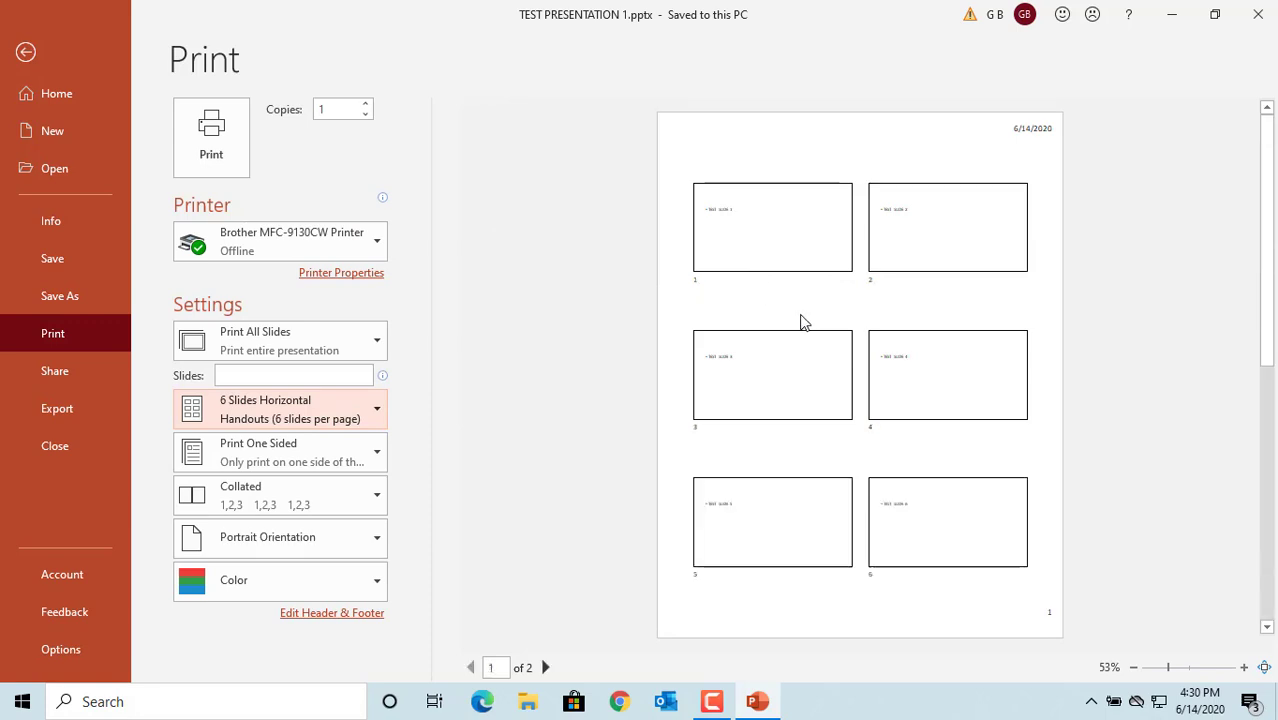
Step: Review the one- and two-sided printing choices, keep the Collated and Color settings, and leave the print settings
left_click(378, 456)
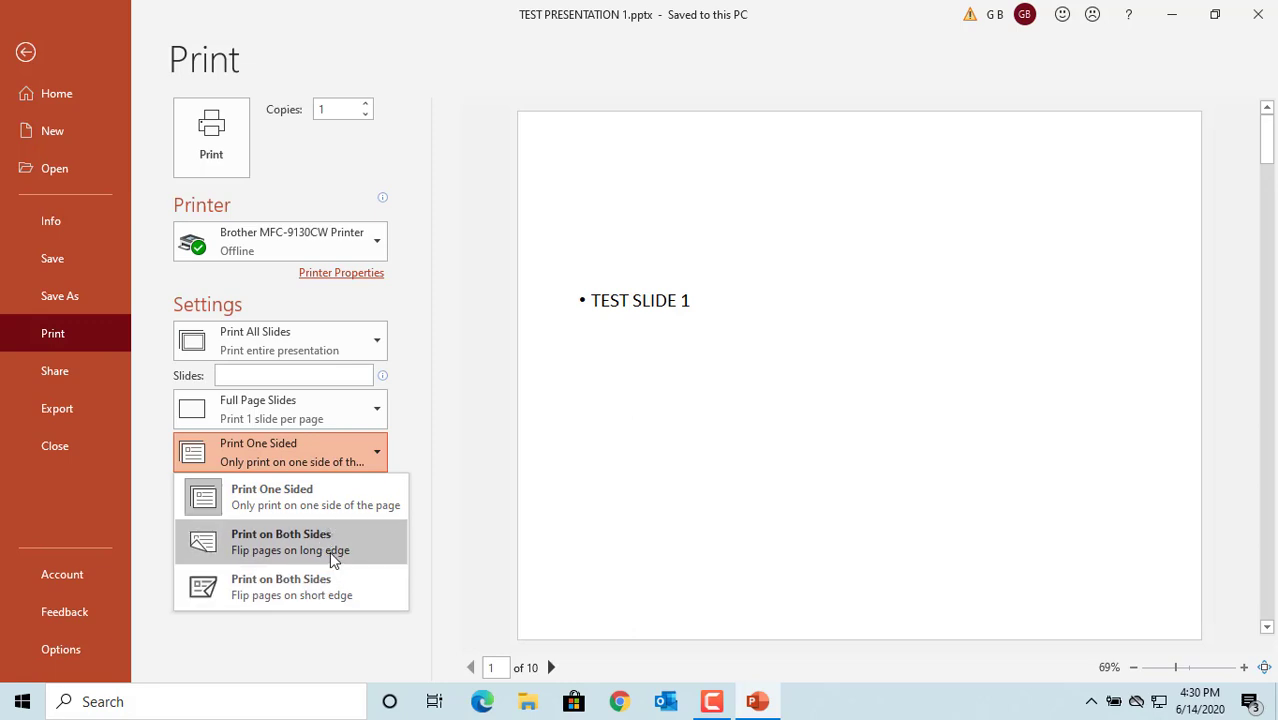
left_click(351, 632)
left_click(378, 496)
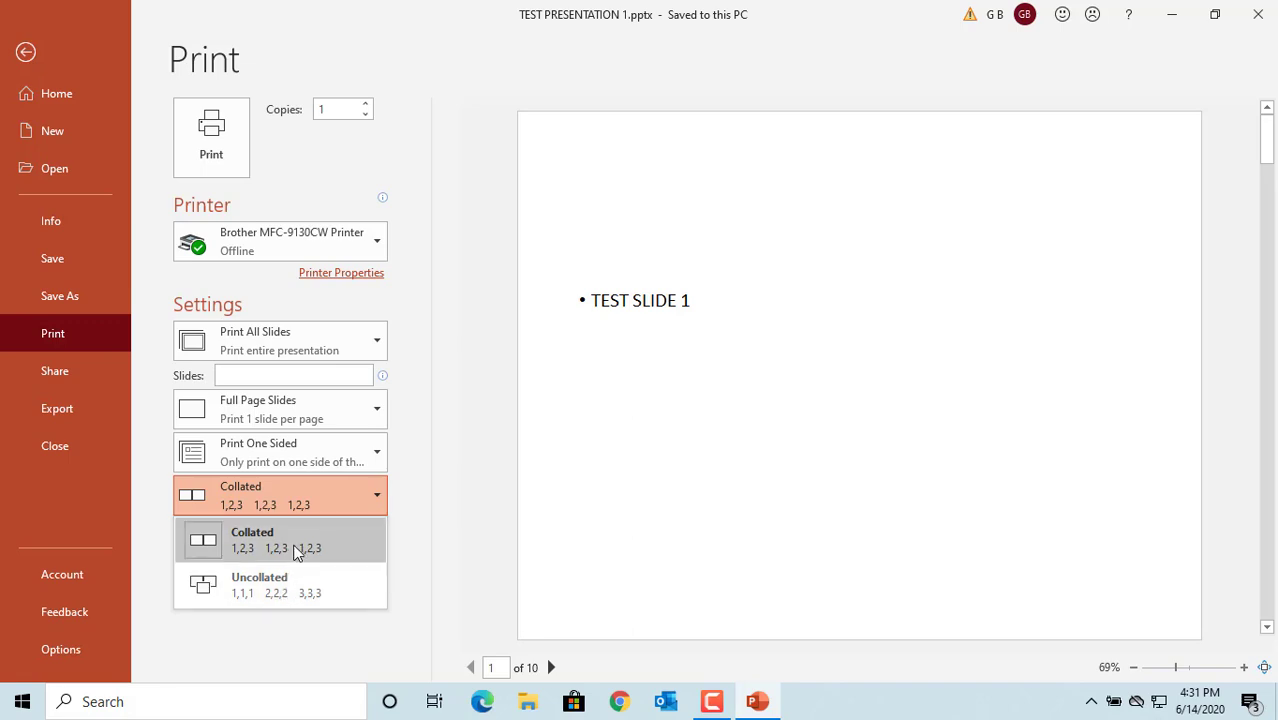
left_click(294, 547)
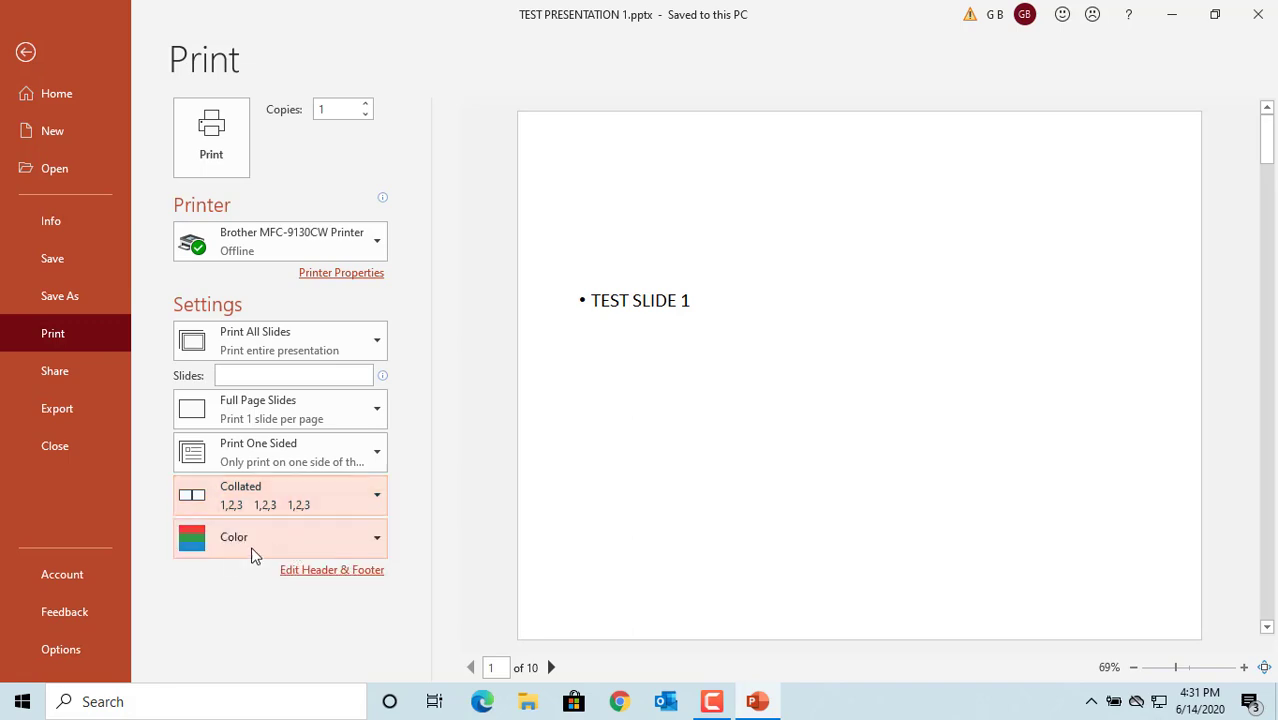
left_click(378, 542)
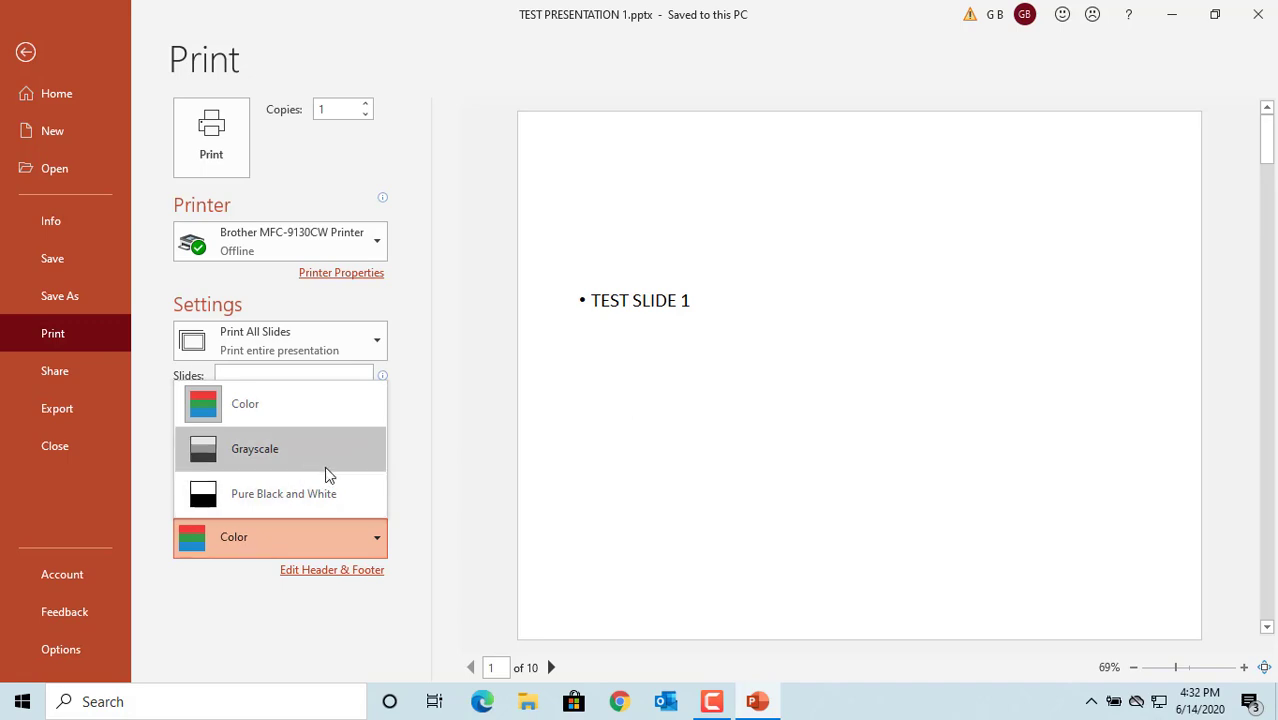
left_click(276, 419)
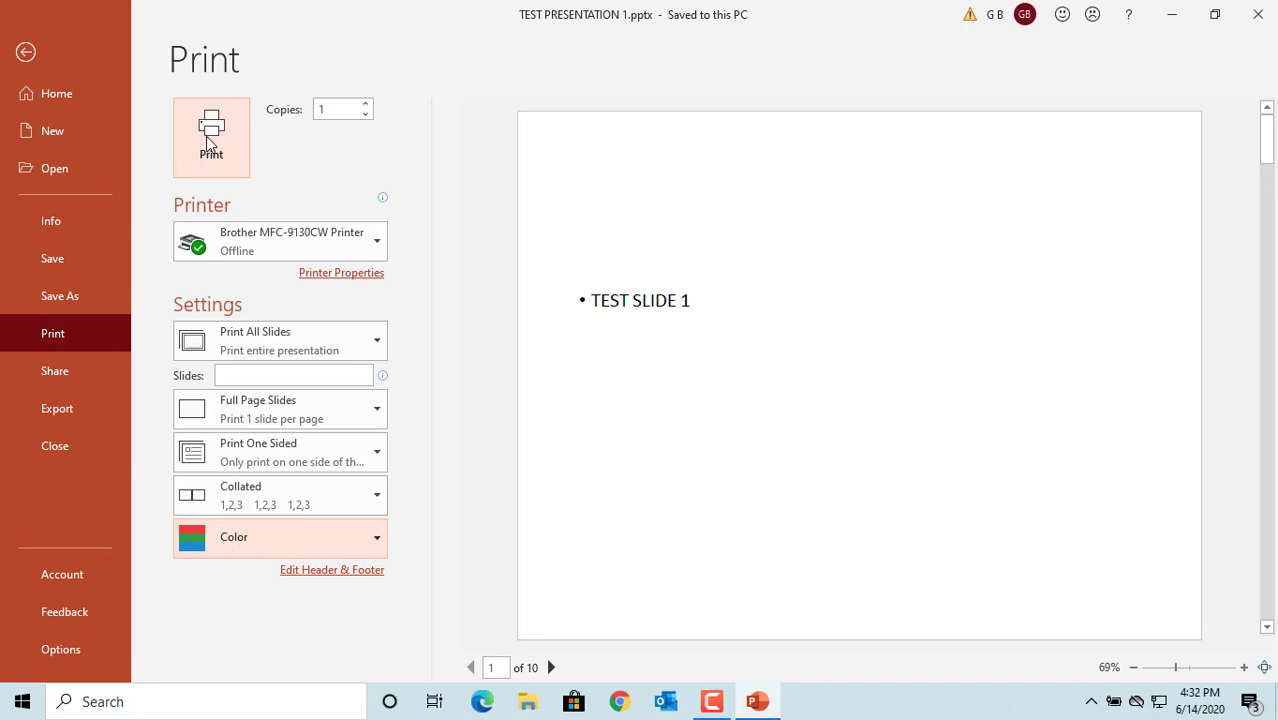
left_click(26, 54)
Step: In the advanced program options, specify dedicated print settings for TEST PRESENTATION 1.pptx and print it as Handouts (6 slides per page)
left_click(26, 48)
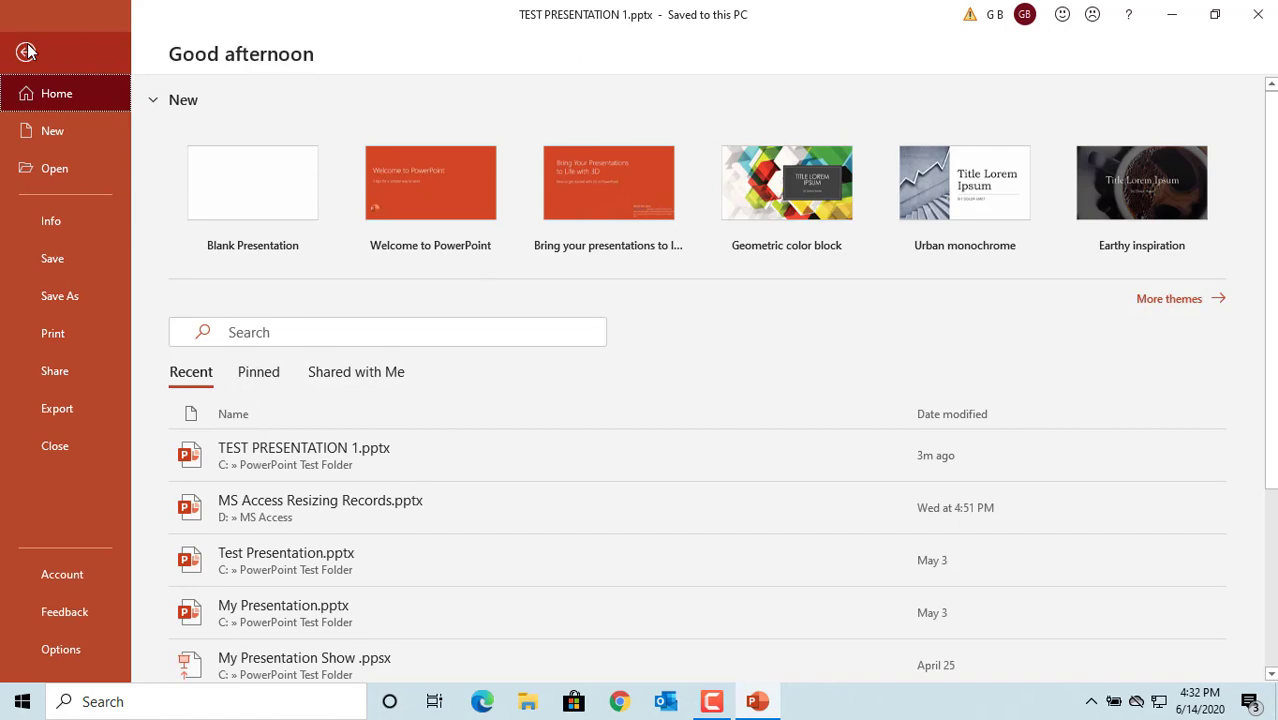
left_click(61, 650)
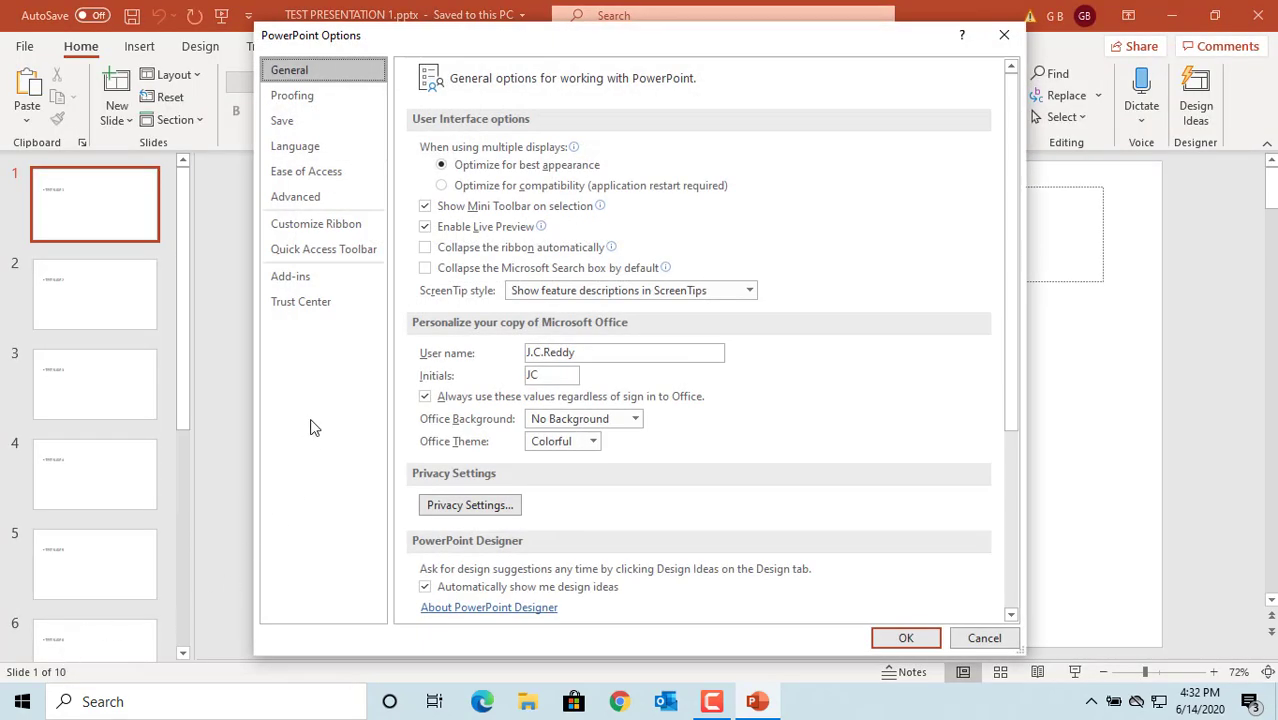
left_click(289, 200)
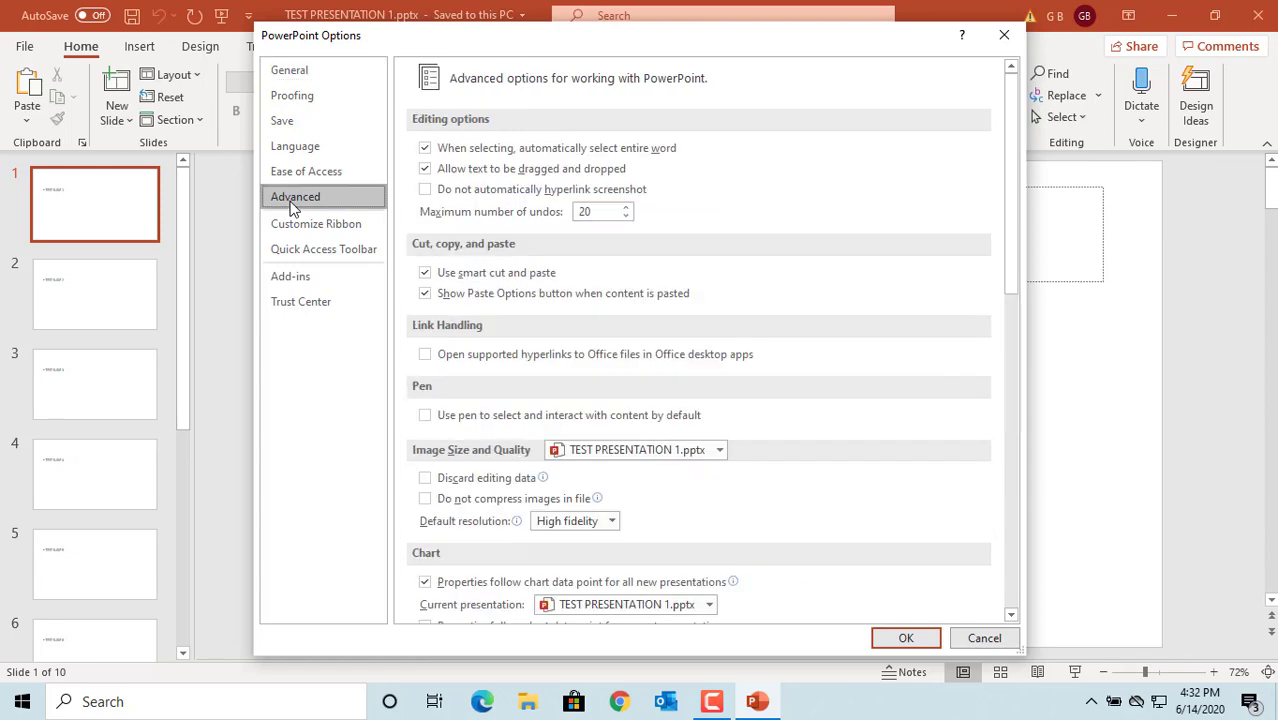
scroll(933, 362, "down", 5)
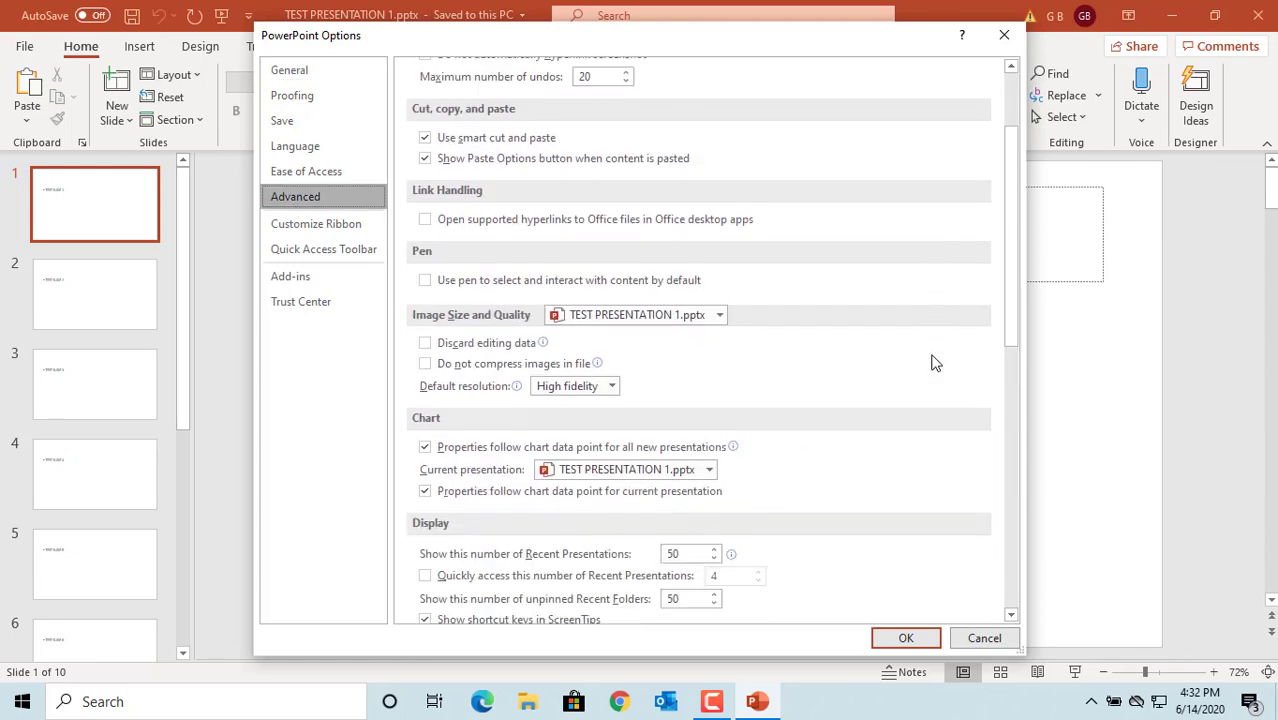
scroll(933, 362, "down", 10)
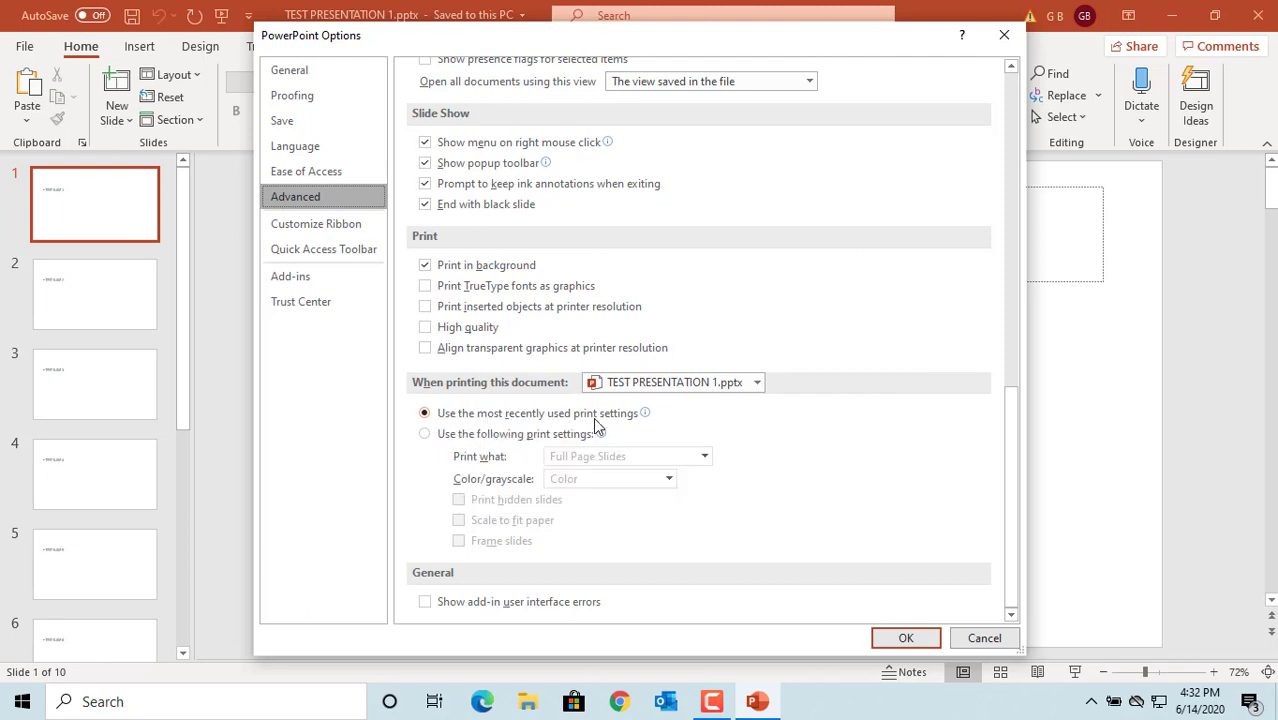
left_click(425, 435)
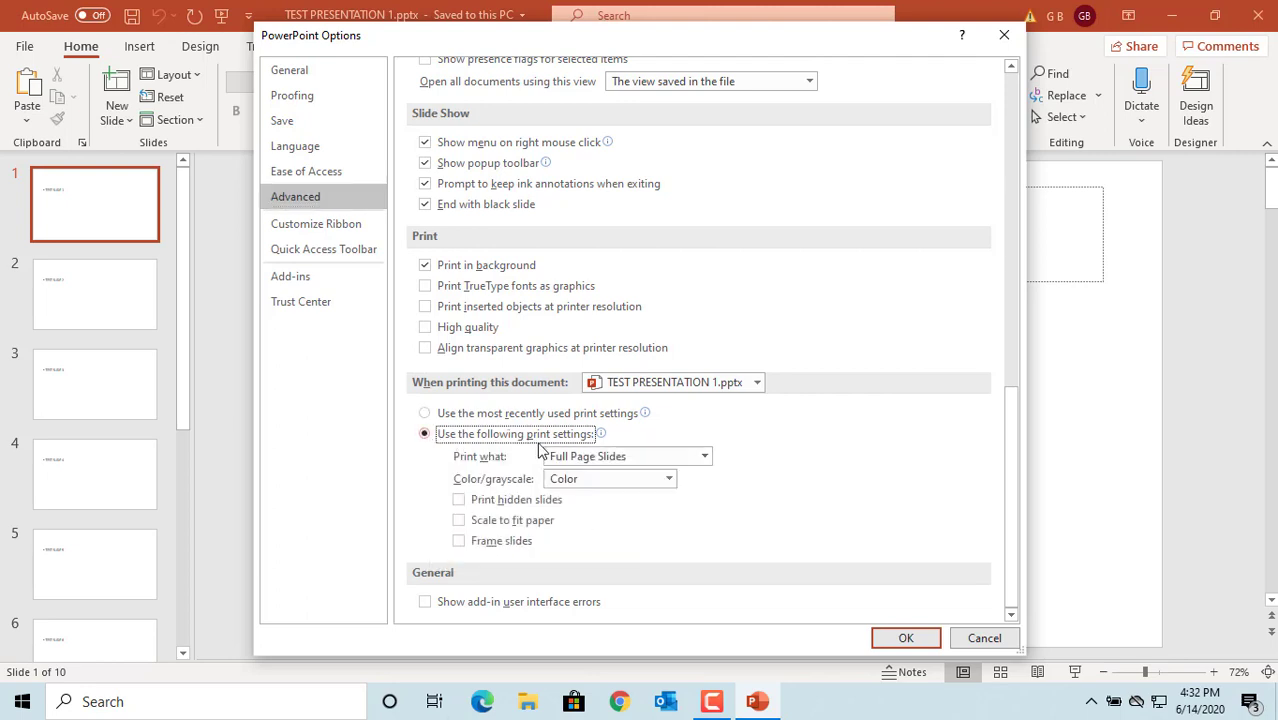
left_click(705, 457)
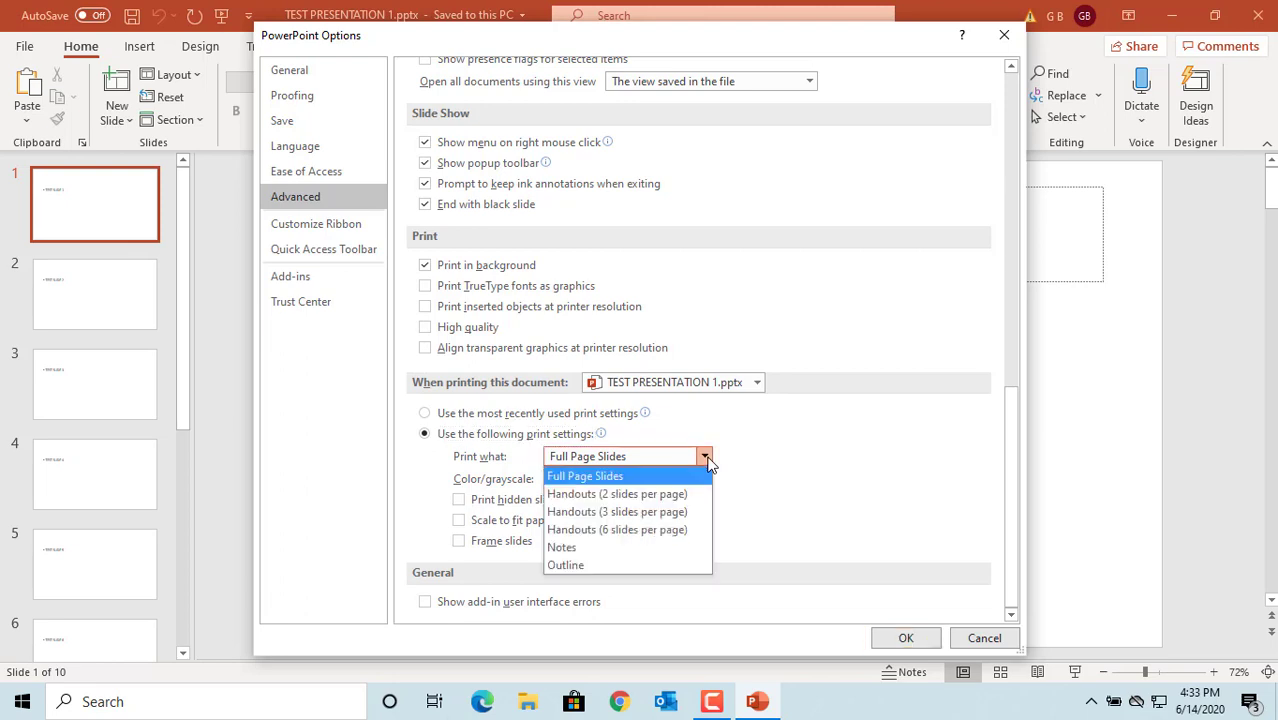
left_click(638, 531)
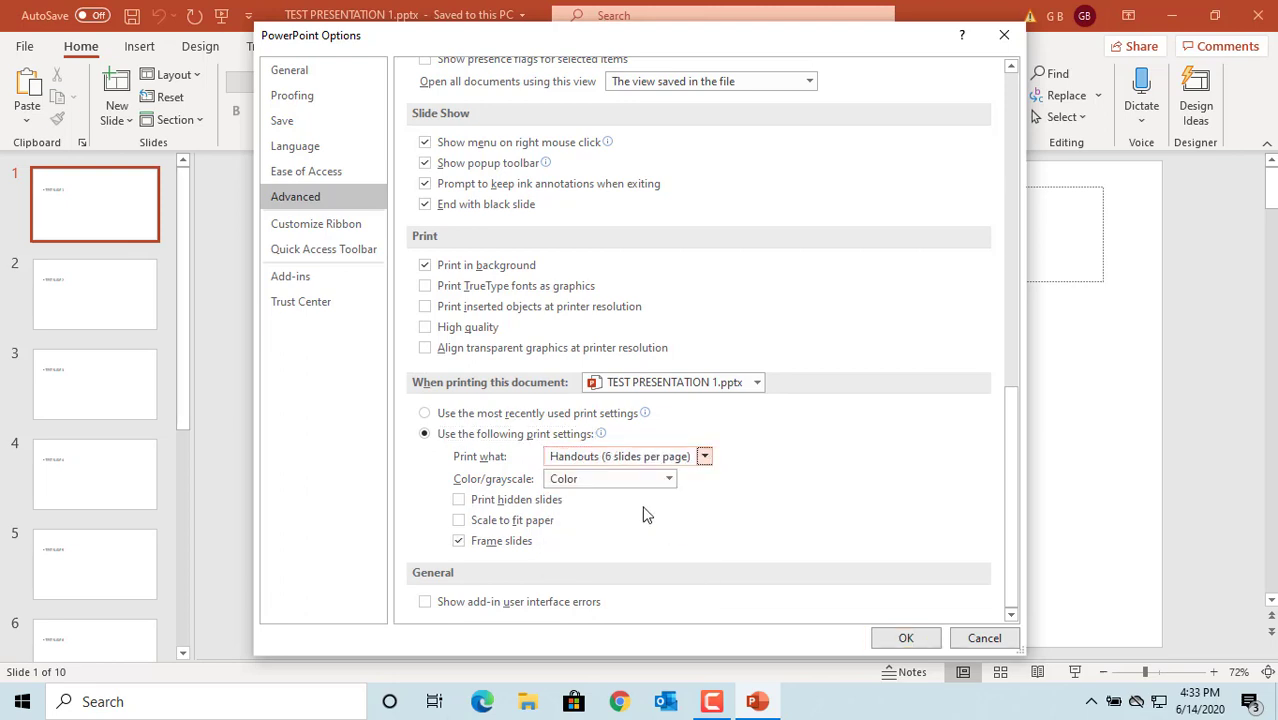
Step: Set the document's default print color to Pure Black and White, enable printing hidden slides, and apply the options
left_click(670, 479)
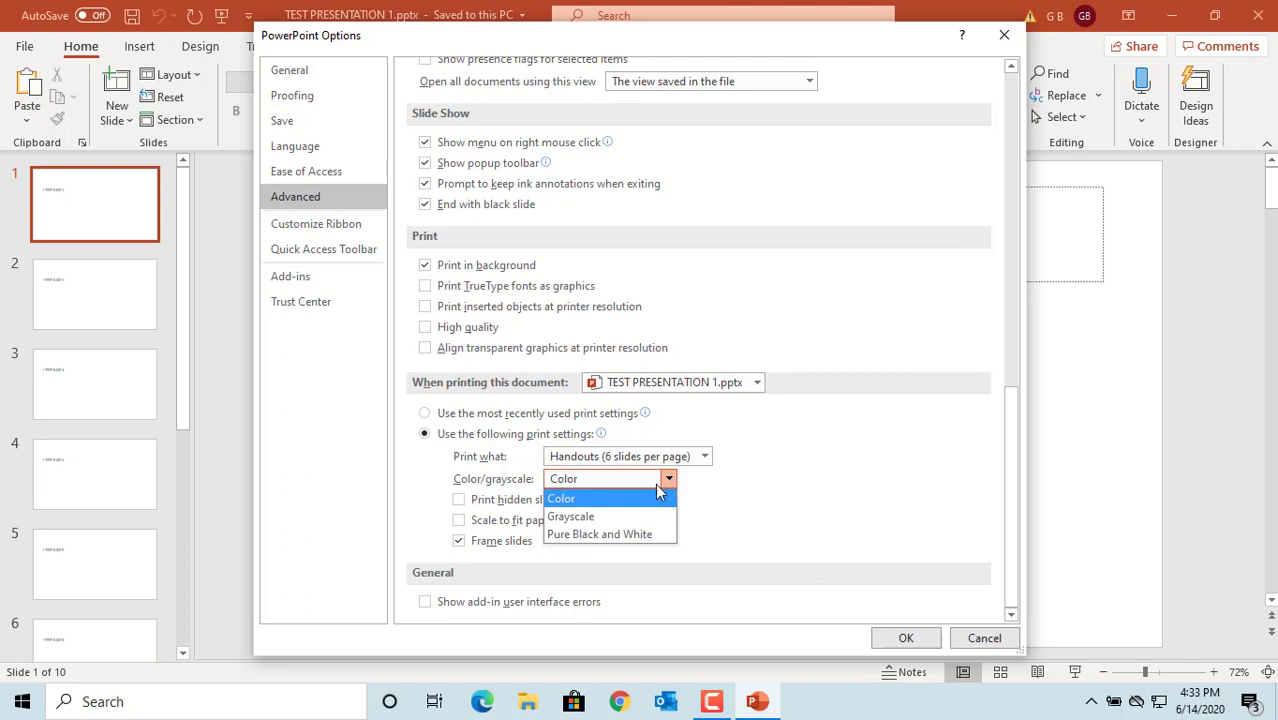
left_click(624, 534)
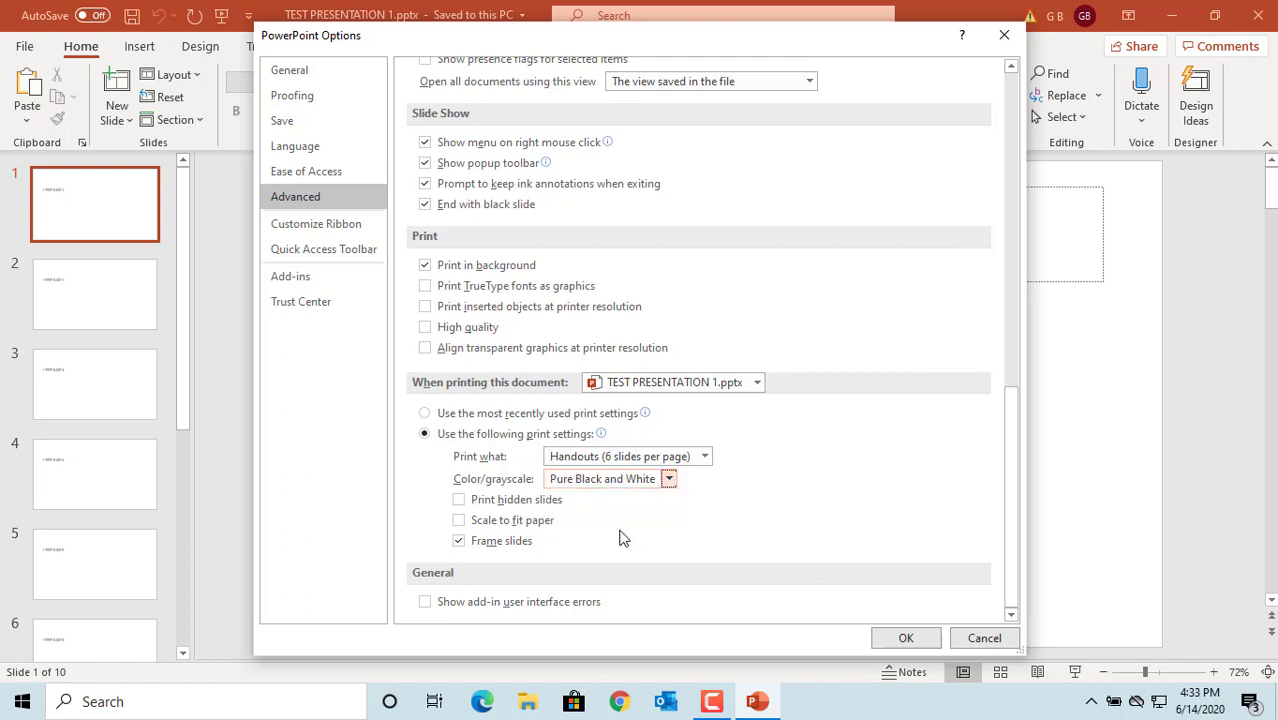
left_click(458, 500)
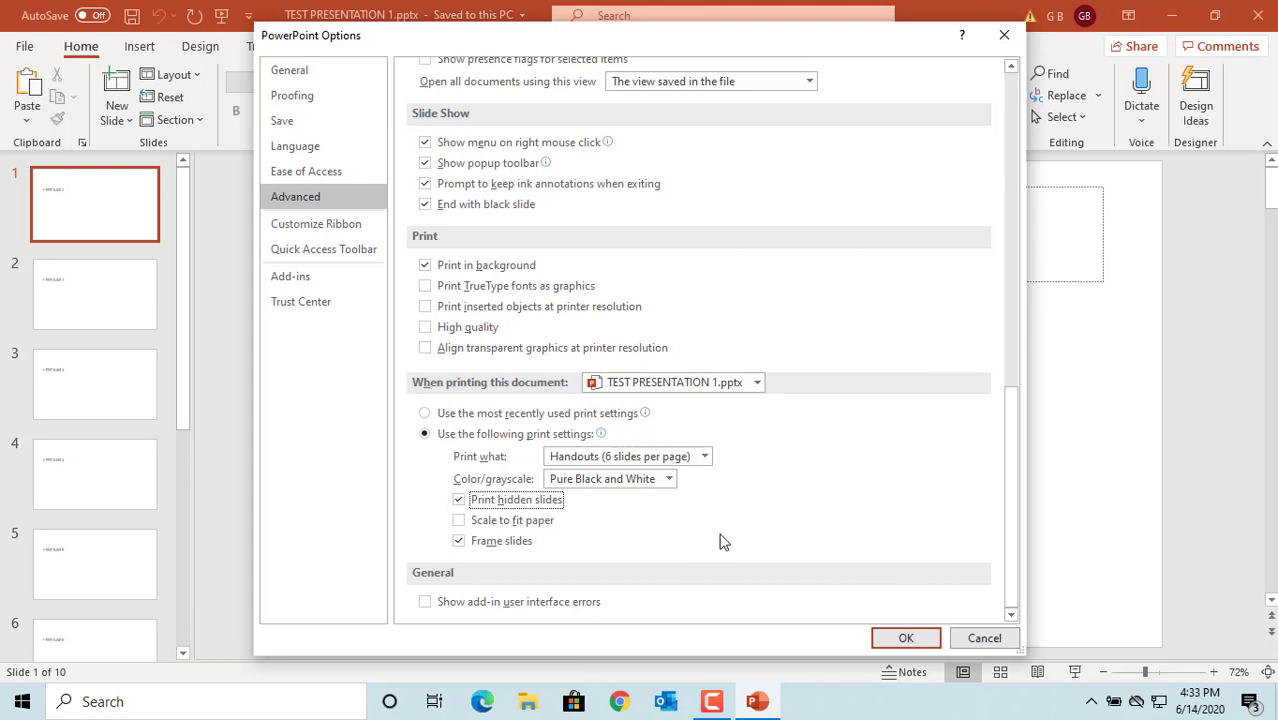
left_click(906, 639)
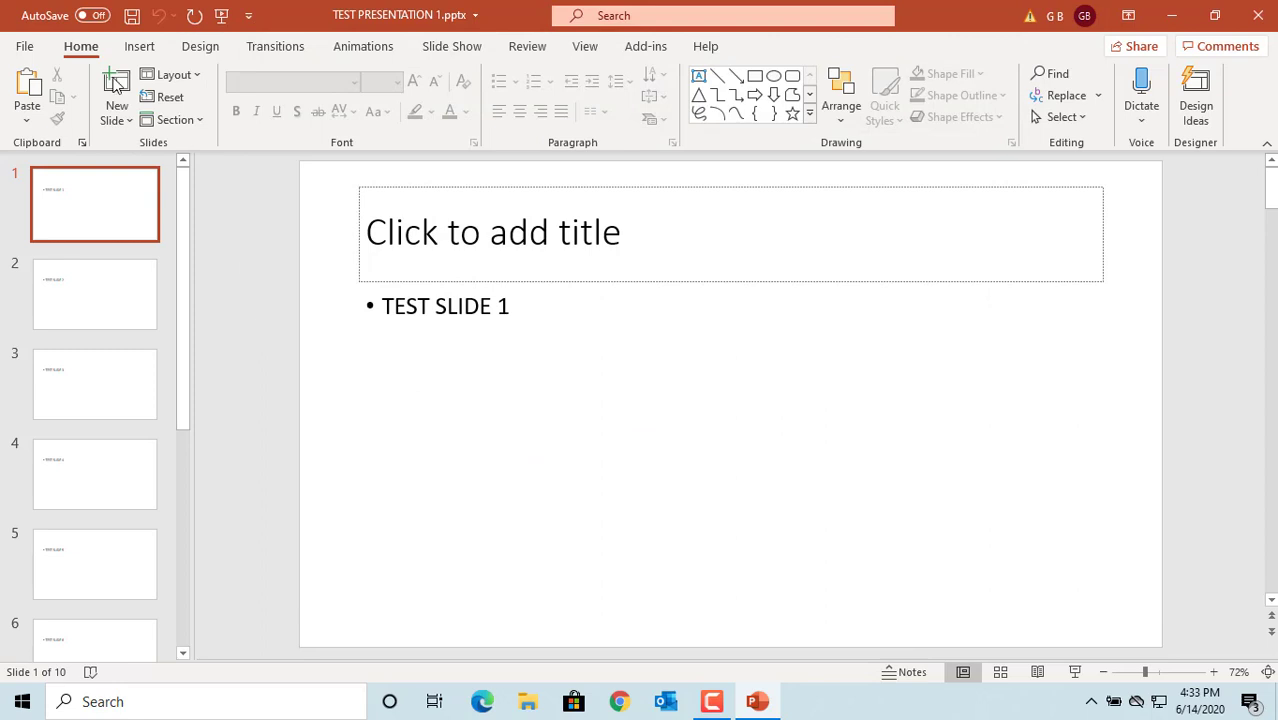
Step: Reopen the presentation's print settings to check the new defaults and the page preview
left_click(25, 47)
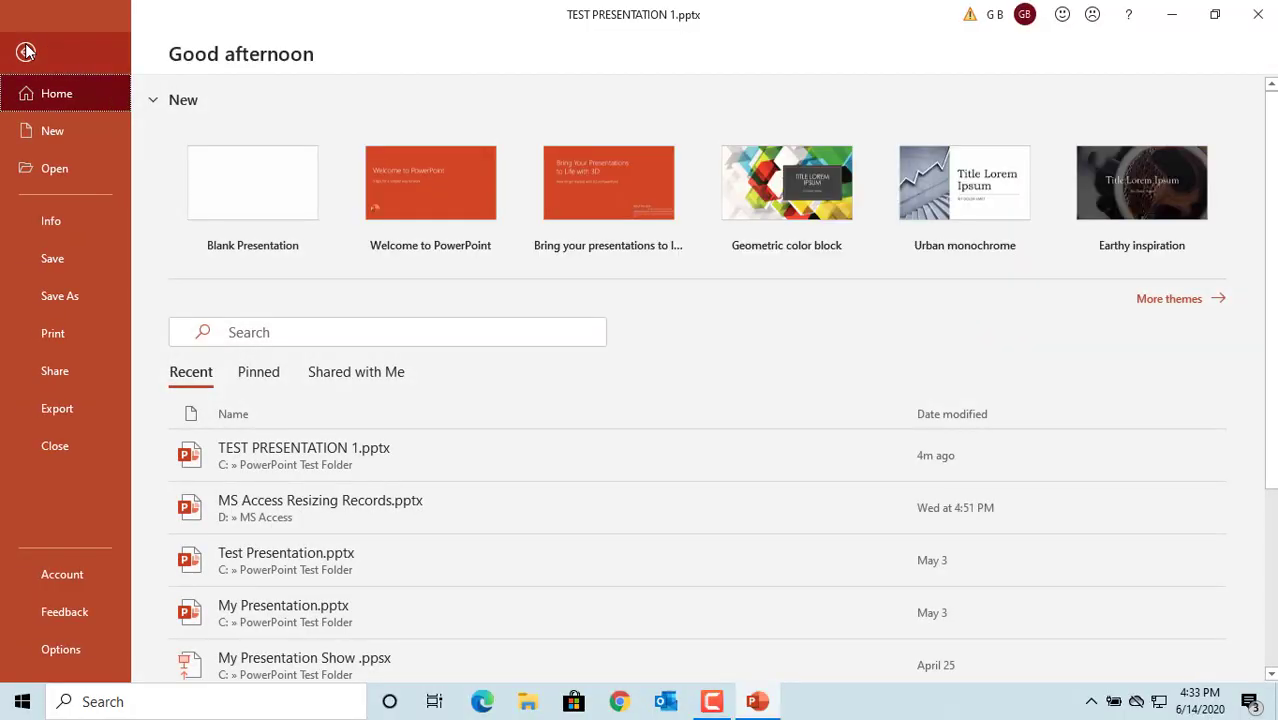
left_click(65, 341)
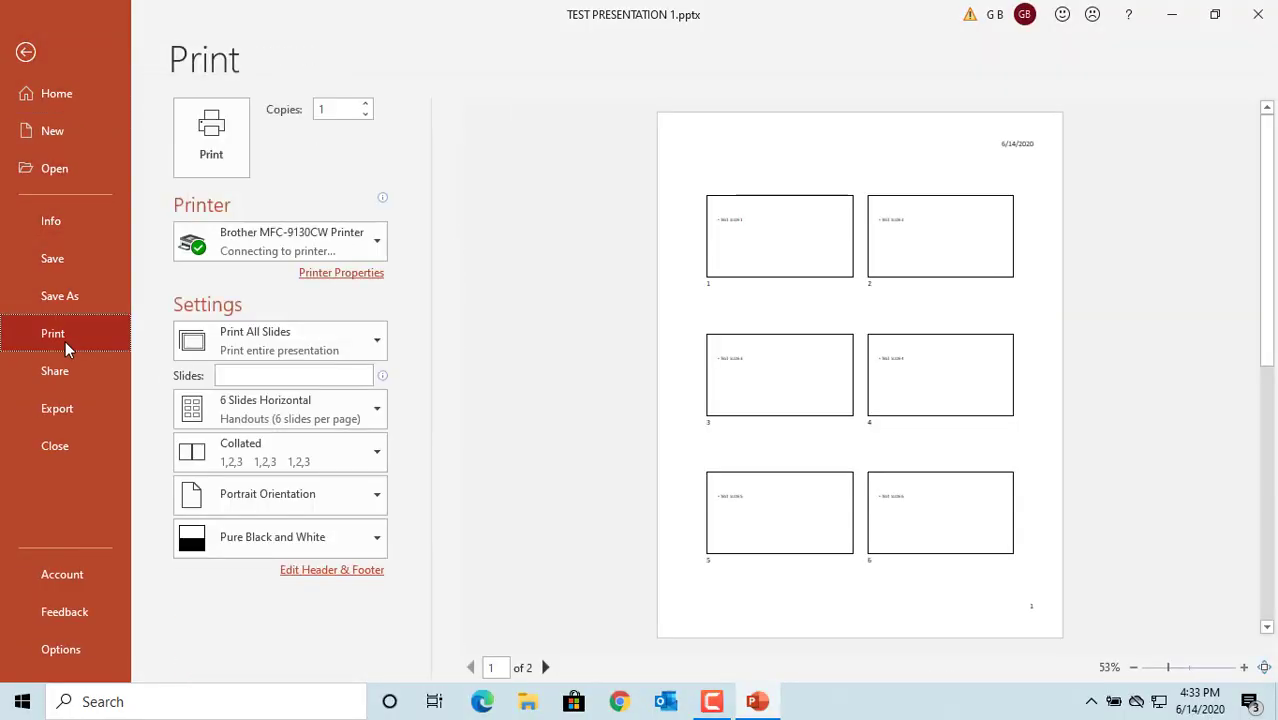